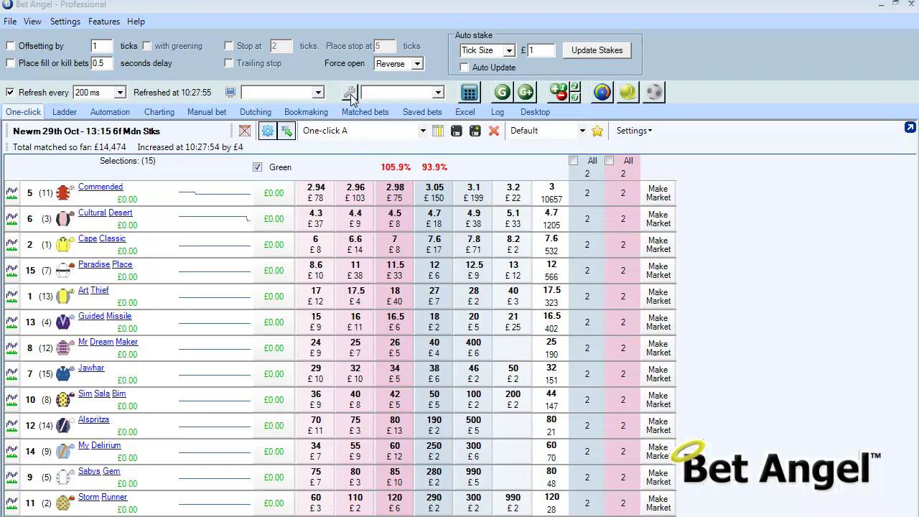
Open Bet Angel Settings from the toolbar wrench button, showing the Display tab
left_click(349, 93)
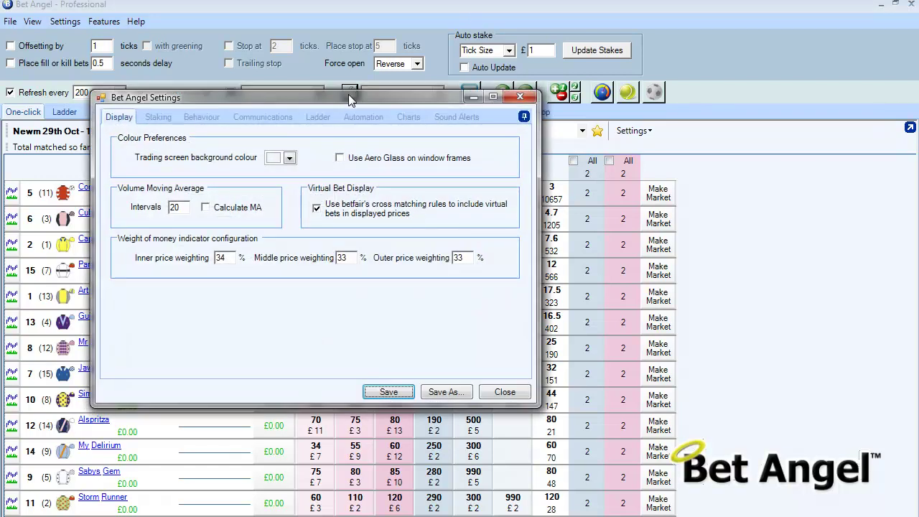
left_click_drag(348, 100, 440, 149)
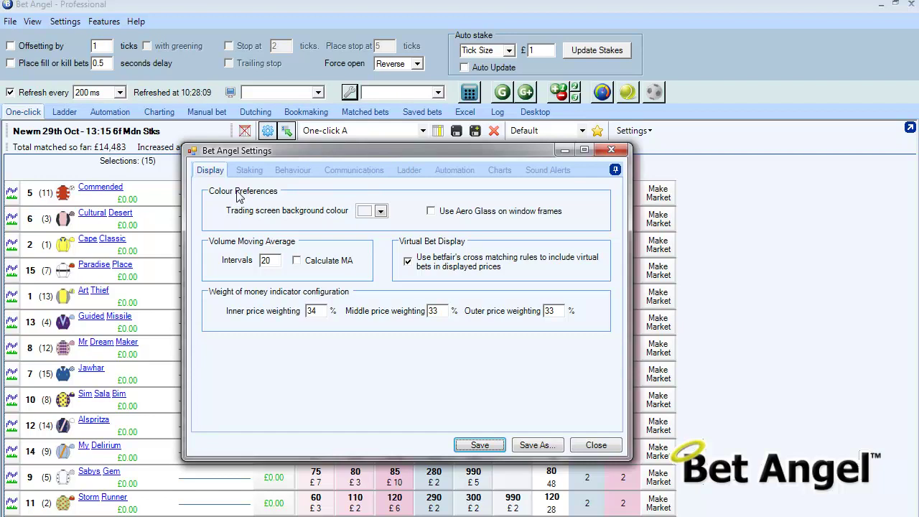
left_click(381, 212)
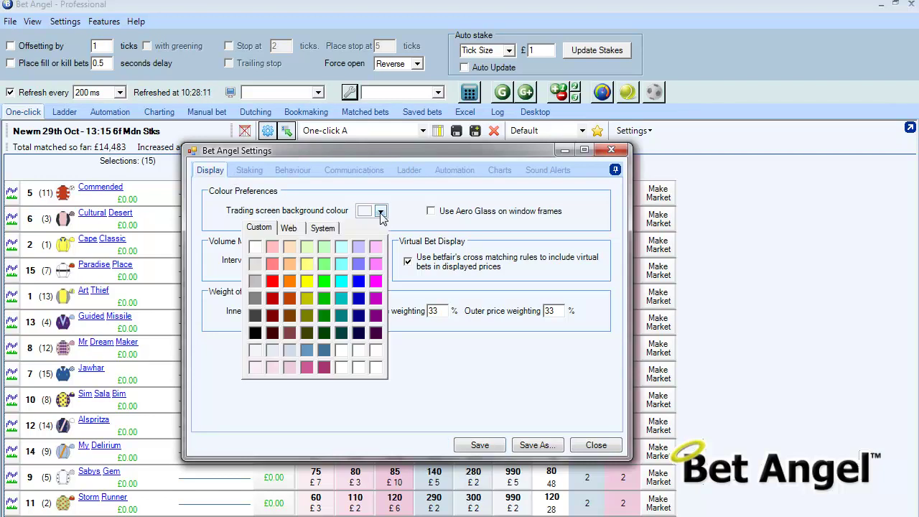
left_click(380, 211)
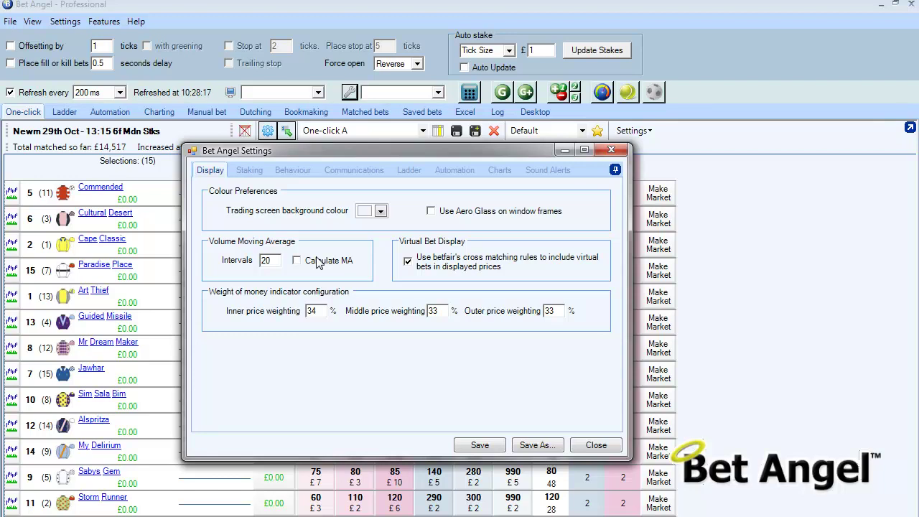
Review the Staking, Behaviour and Communications settings tabs
left_click(251, 172)
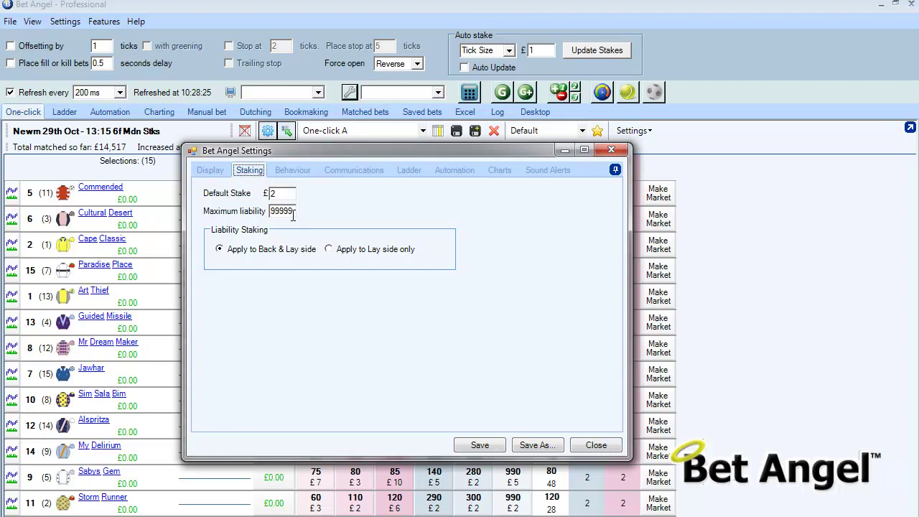
left_click(300, 172)
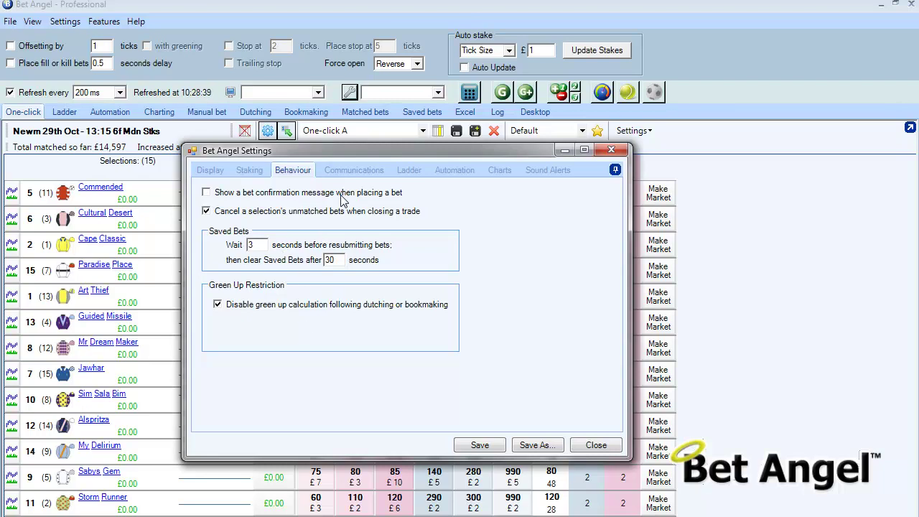
left_click(354, 170)
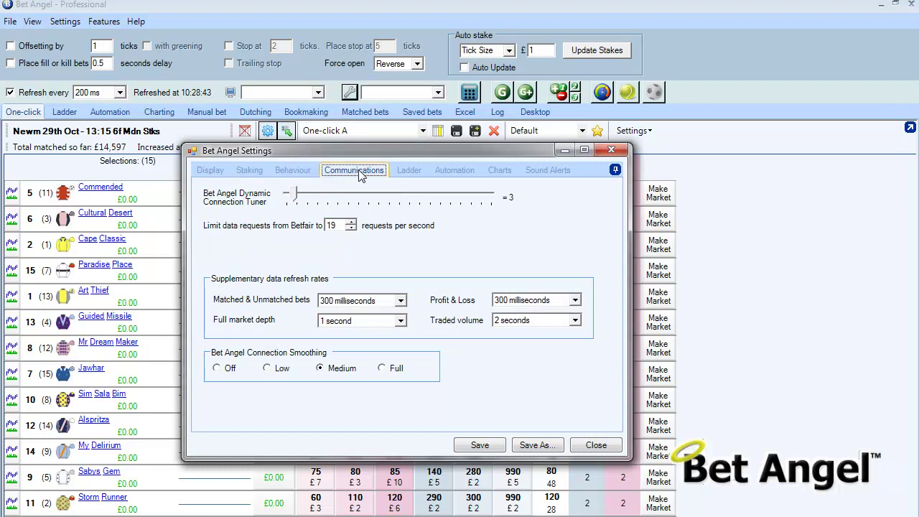
Show the Ladder settings tab, move the dialog right, and switch the trading screen to Ladder view
left_click(409, 171)
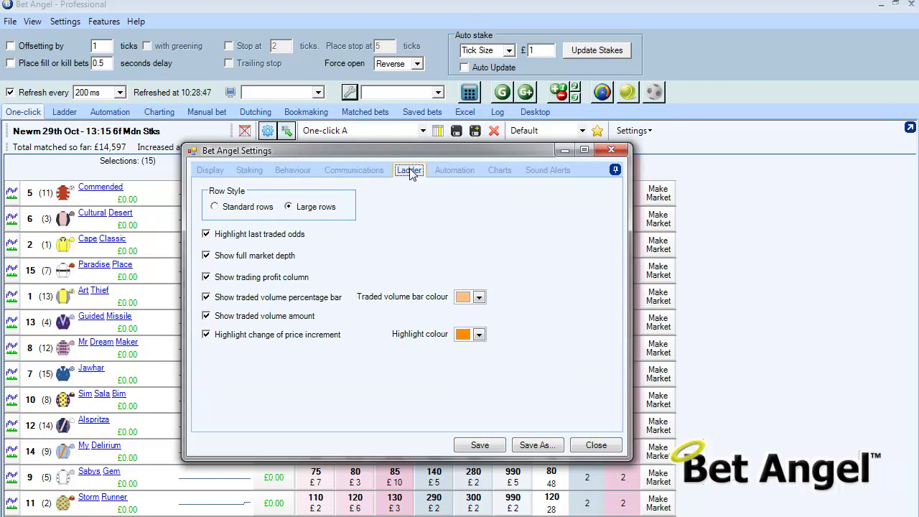
left_click_drag(407, 150, 586, 178)
left_click(74, 113)
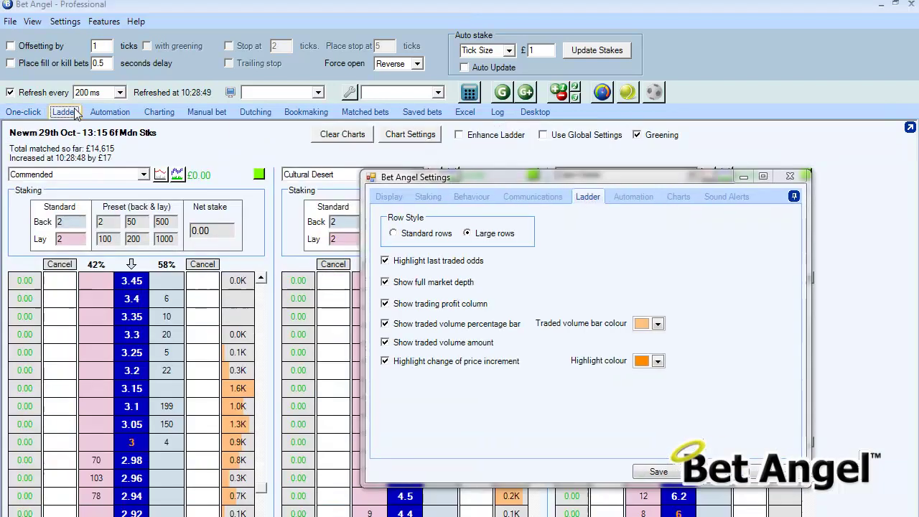
Reposition the settings window, go through Automation to Charts, and open Standard Chart Settings
left_click_drag(515, 181, 442, 208)
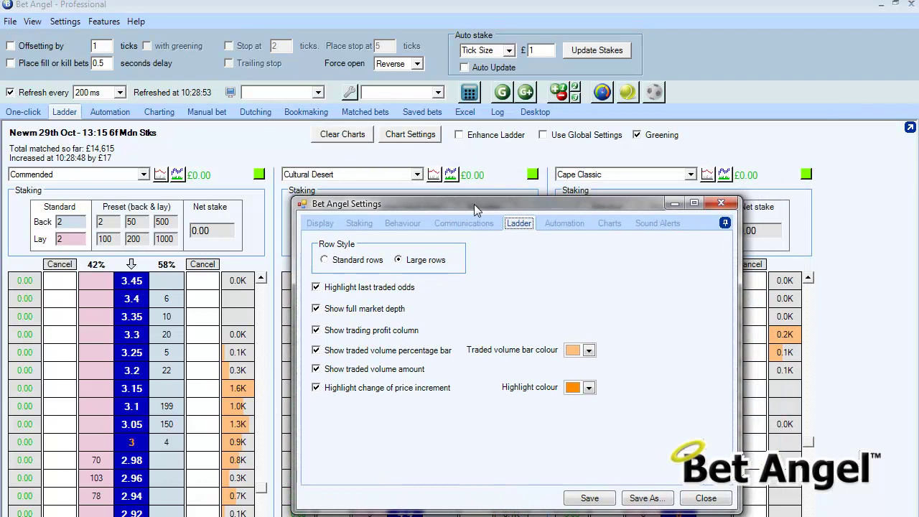
left_click_drag(475, 203, 422, 126)
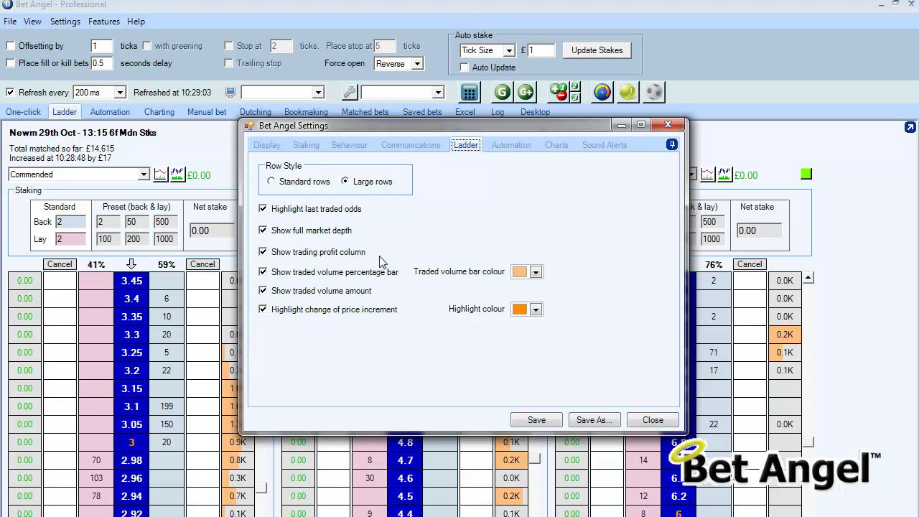
left_click(507, 152)
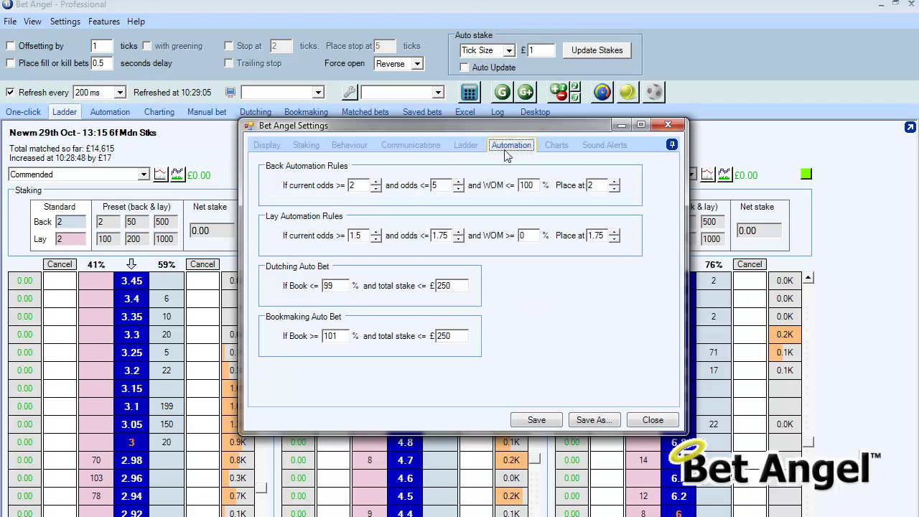
left_click(557, 147)
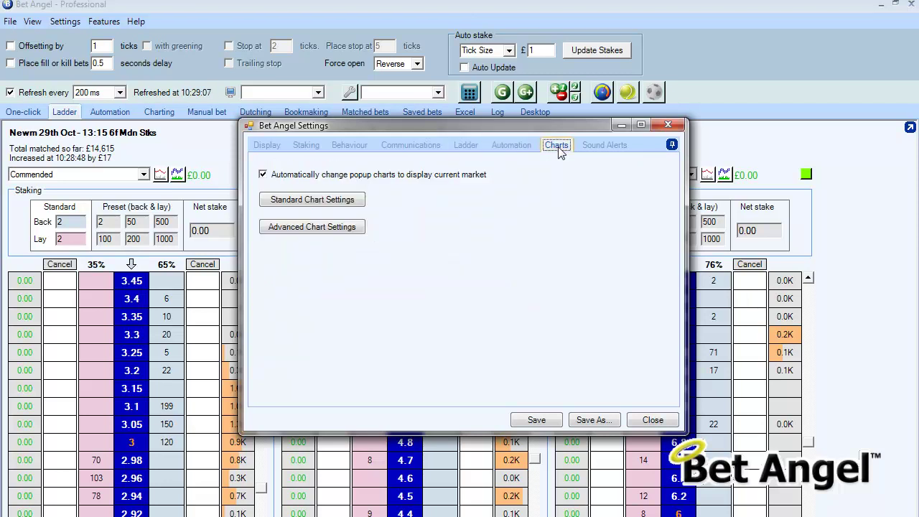
left_click(344, 201)
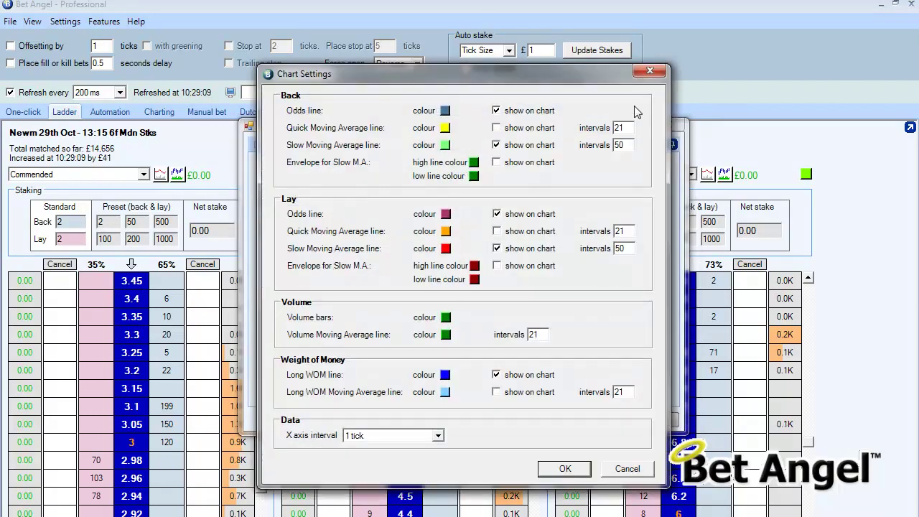
Close Standard Chart Settings, inspect and close Advanced Chart Settings, then show Sound Alerts options
left_click(650, 70)
left_click(340, 237)
left_click_drag(415, 119, 396, 14)
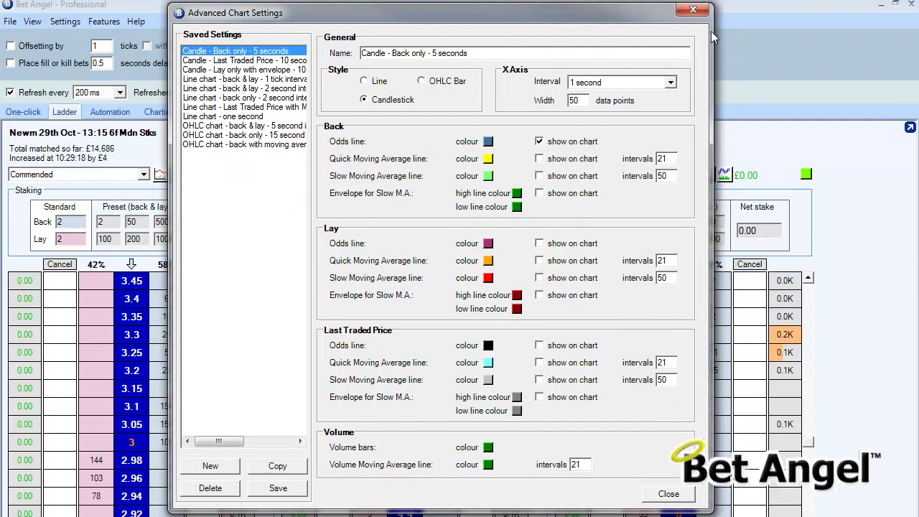
left_click(691, 11)
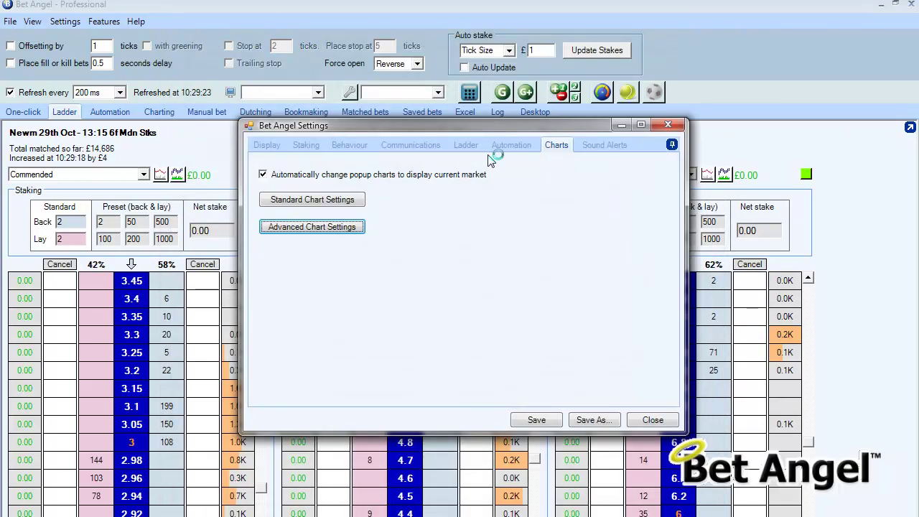
left_click(603, 146)
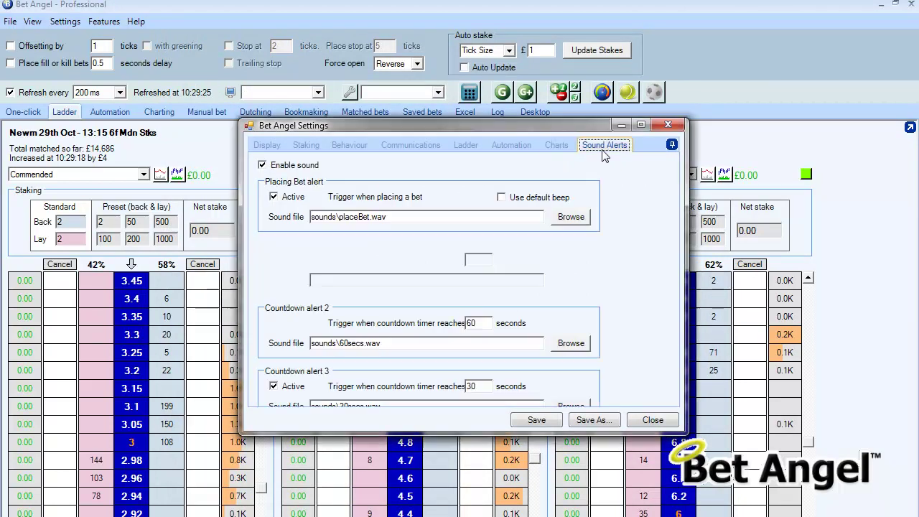
Open the Commended price and volume chart and set its interval to 5 secs
left_click_drag(551, 122, 766, 64)
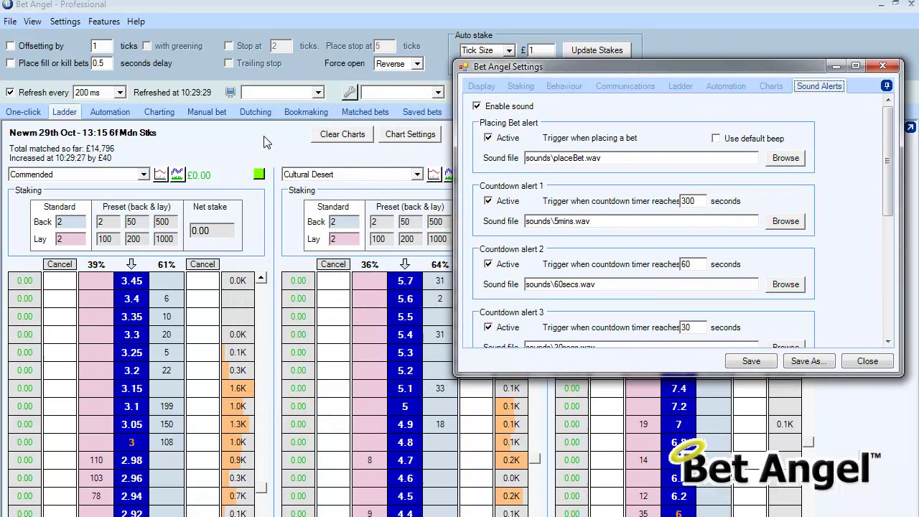
left_click(160, 176)
left_click_drag(244, 156, 167, 110)
left_click(122, 125)
left_click(118, 142)
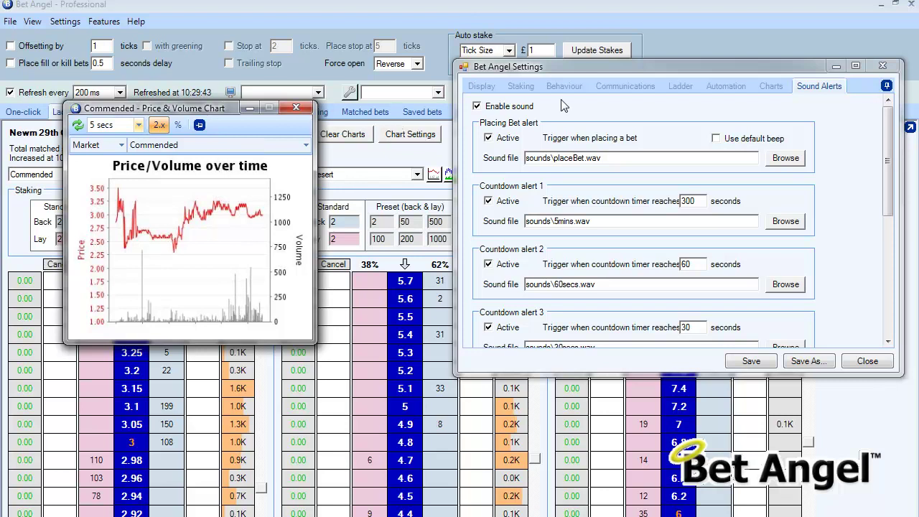
Flip between the Staking, Behaviour and Display settings tabs and reposition the chart window
left_click(529, 86)
left_click(564, 86)
left_click(520, 86)
left_click(491, 87)
left_click(519, 87)
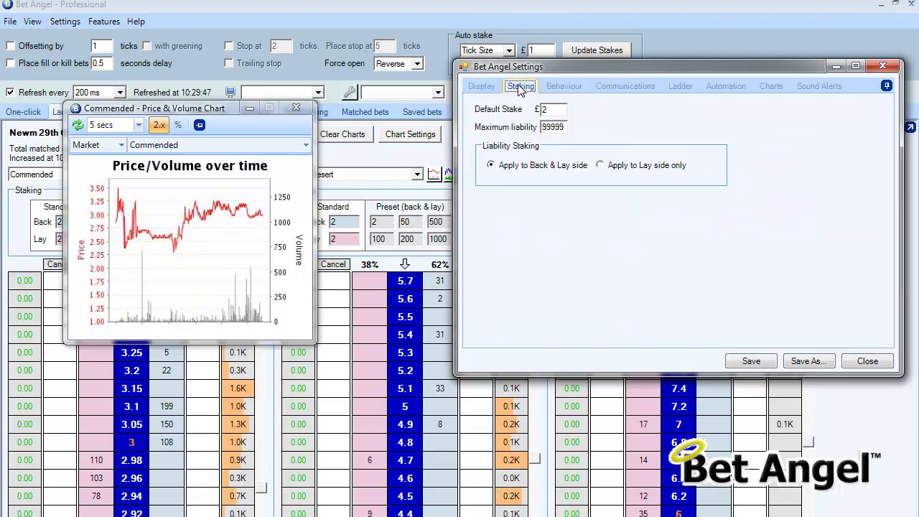
left_click_drag(223, 106, 248, 122)
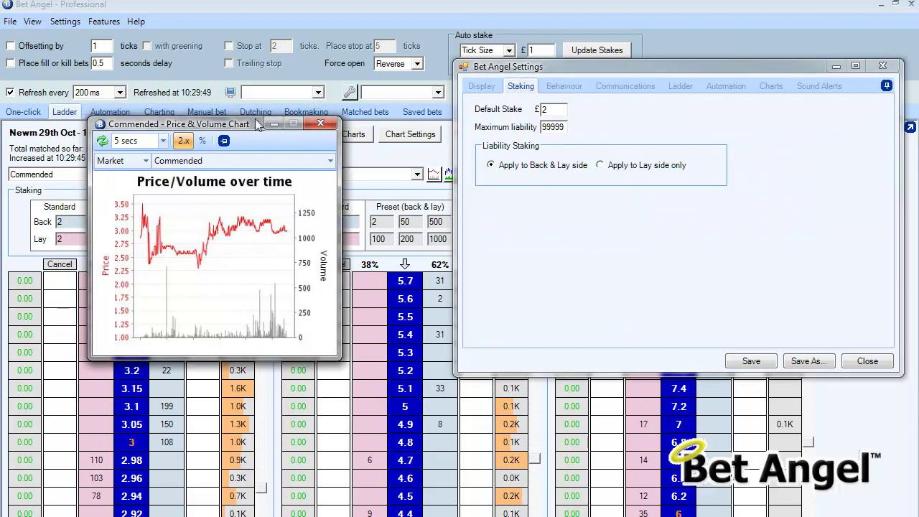
Save the current settings as profile 'Default' and check it in the toolbar profile dropdown
left_click(808, 365)
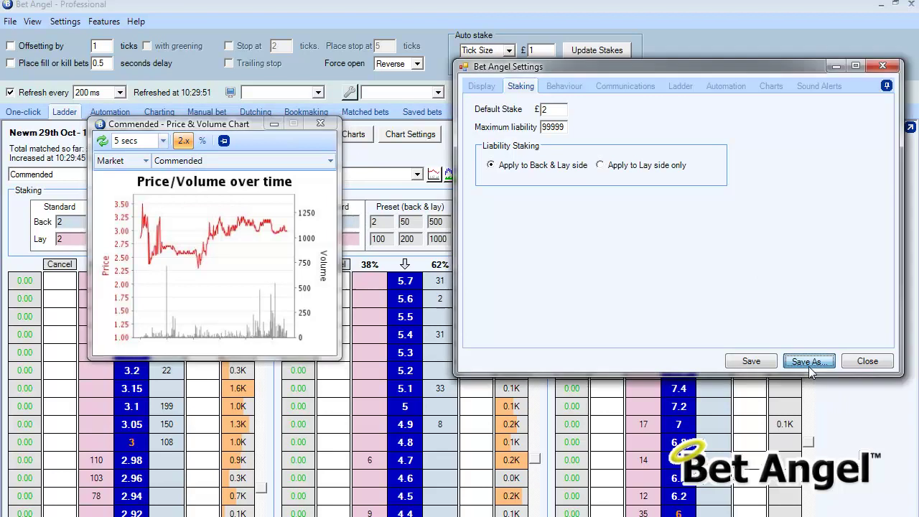
type("Default")
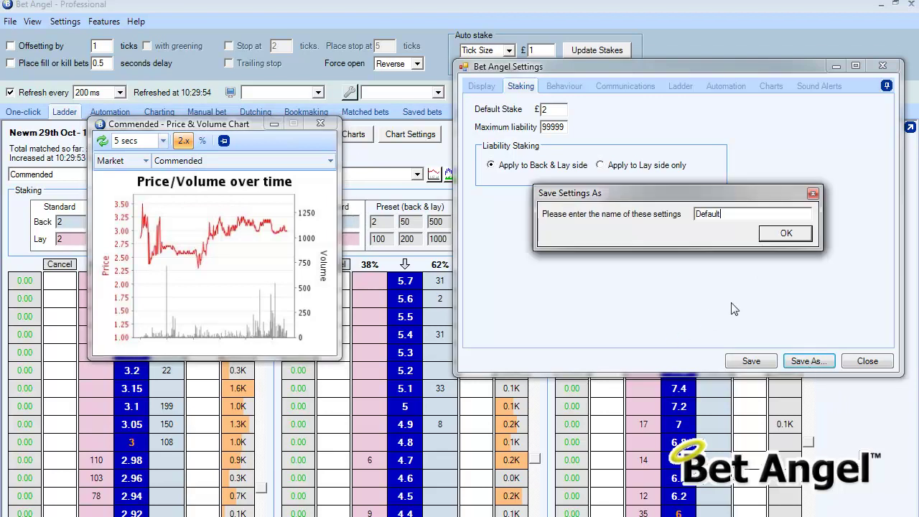
key("Return")
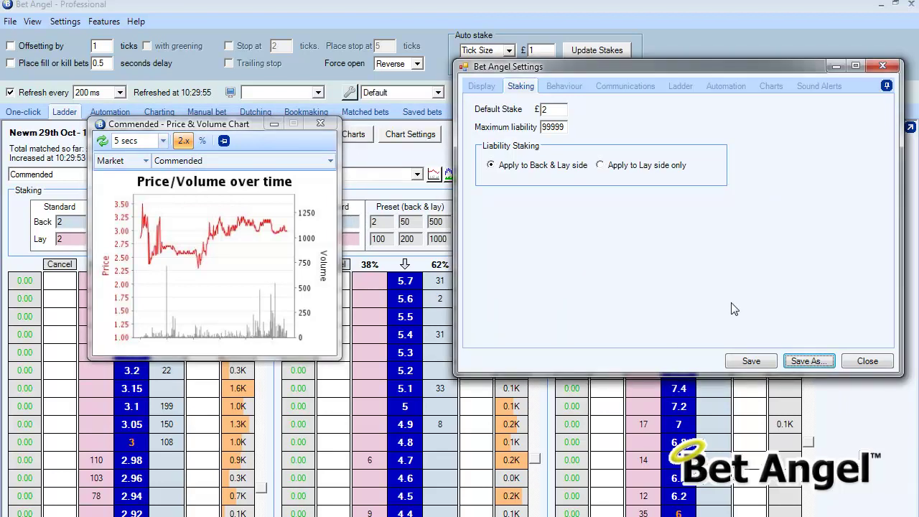
left_click(438, 93)
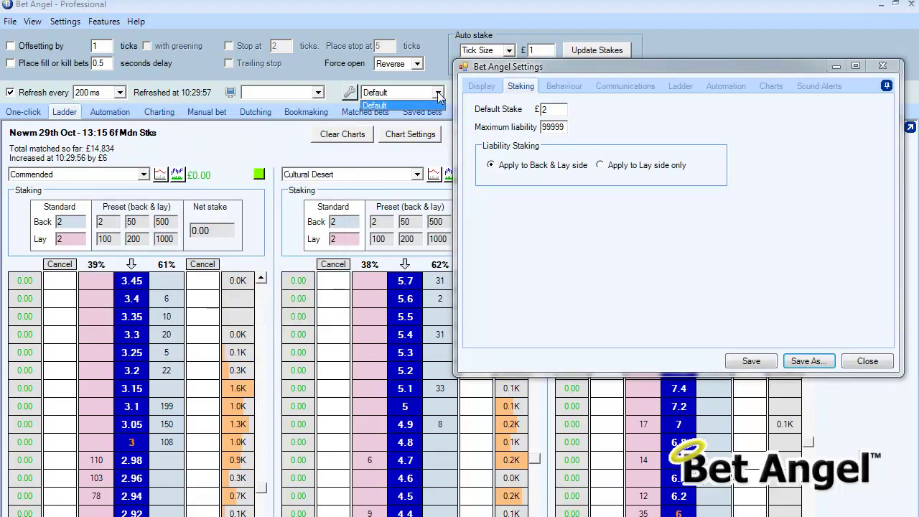
left_click(438, 93)
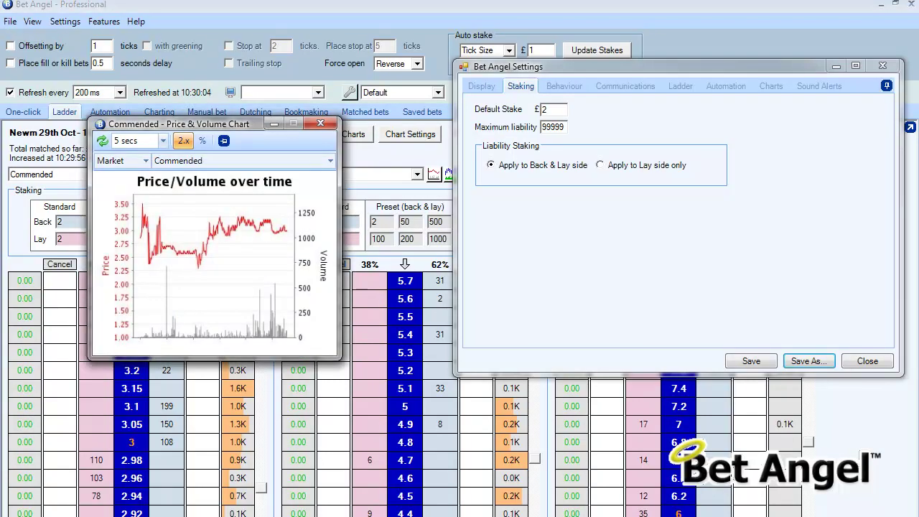
Pin the chart, then enable offsetting with greening and fill-or-kill bets with a 100-second delay
left_click(224, 141)
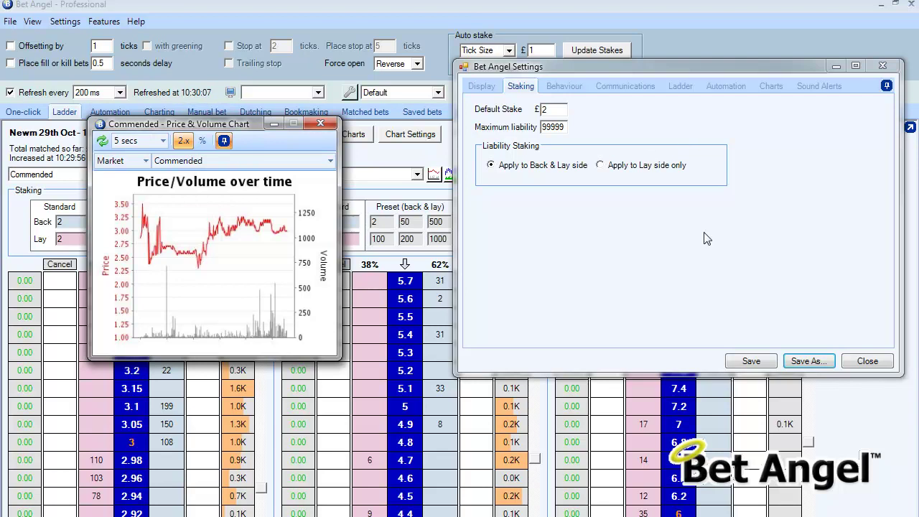
left_click(686, 175)
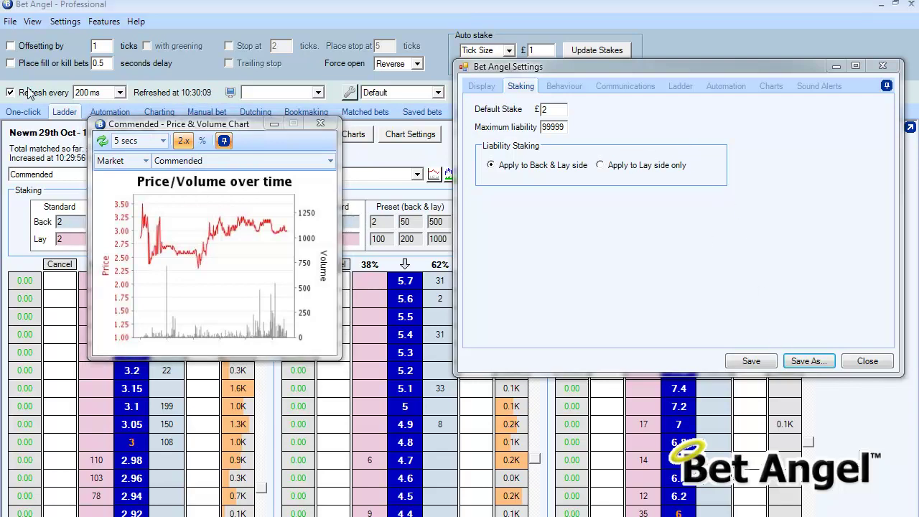
left_click(52, 47)
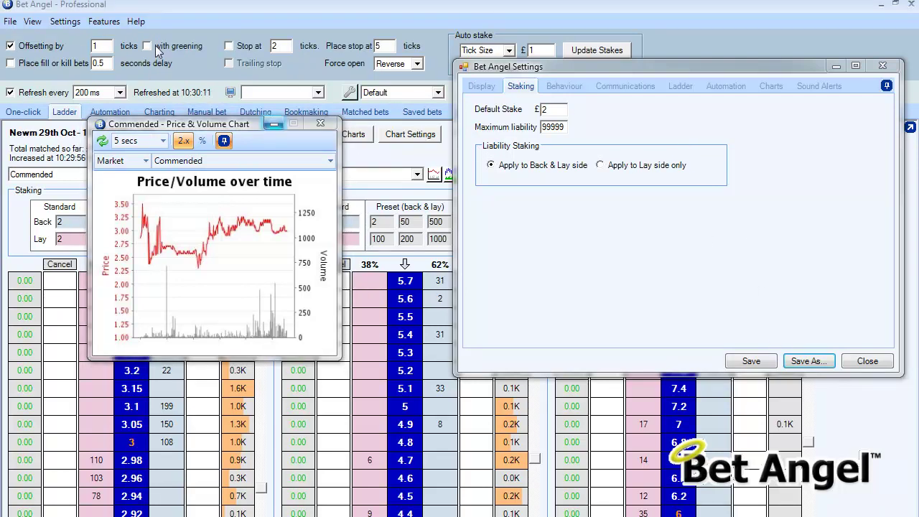
left_click(158, 48)
left_click(39, 64)
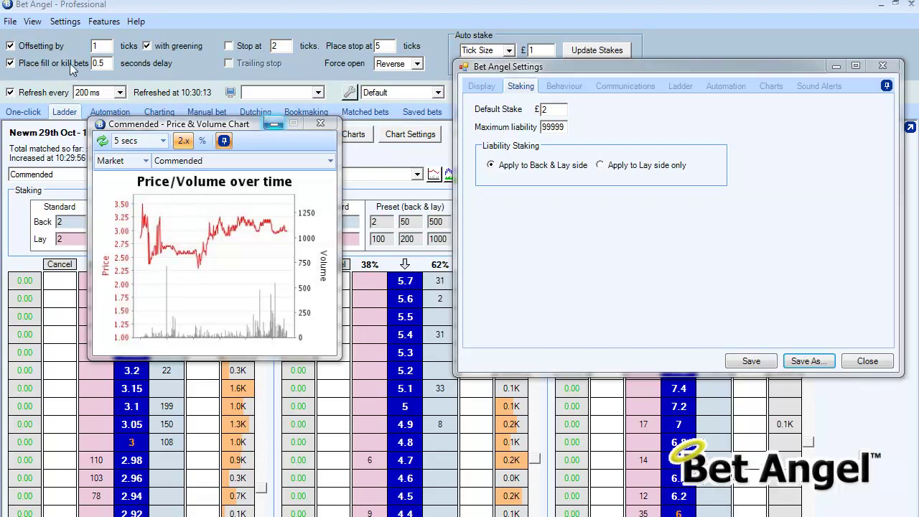
double_click(110, 63)
type("100")
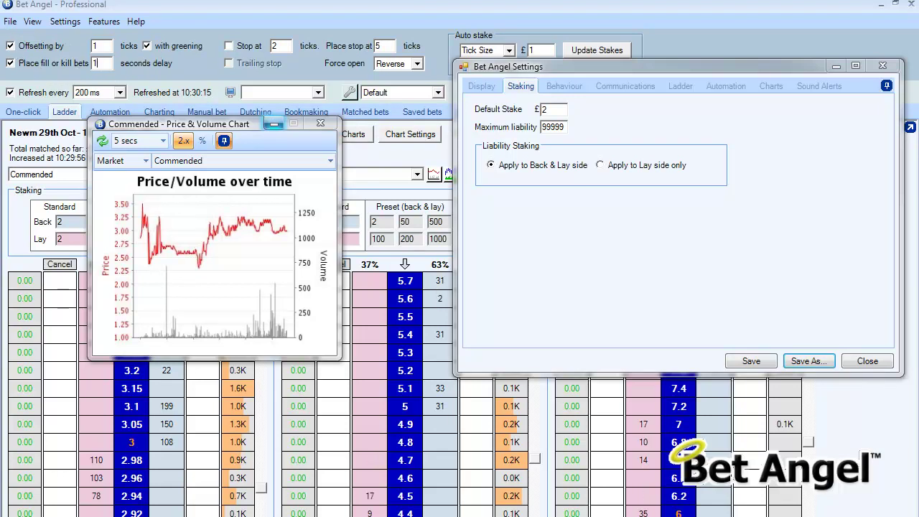
Turn on a 6-tick stop placed at 10 ticks and save as profile 'Trailing stop'
left_click(244, 46)
key("Tab")
type("6")
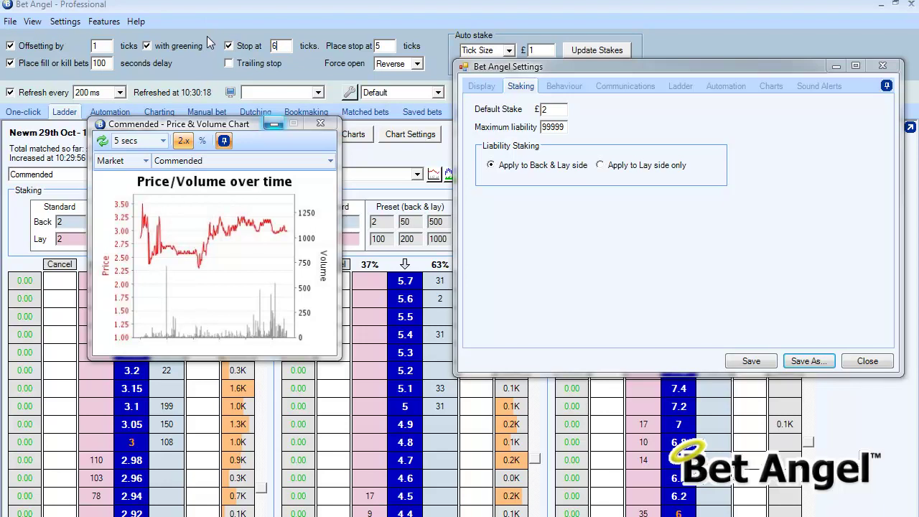
key("Tab")
type("10")
left_click(815, 363)
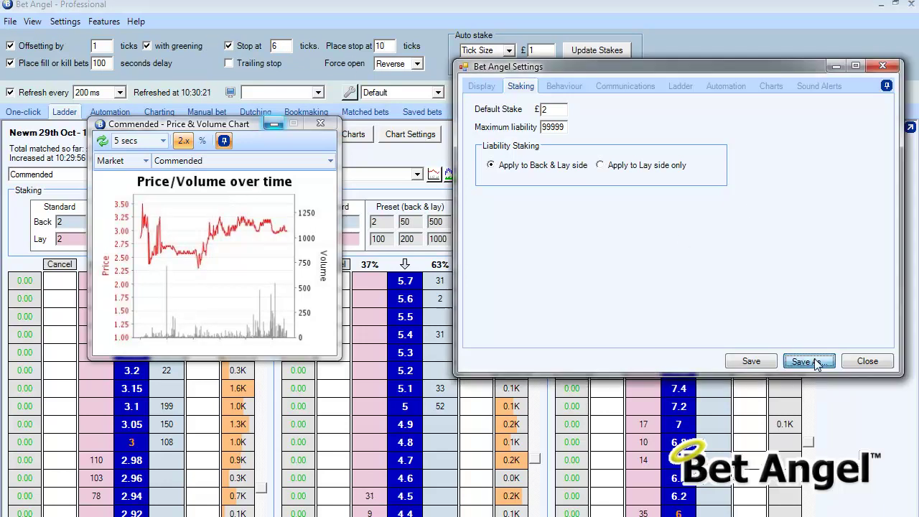
type("Trailing stop")
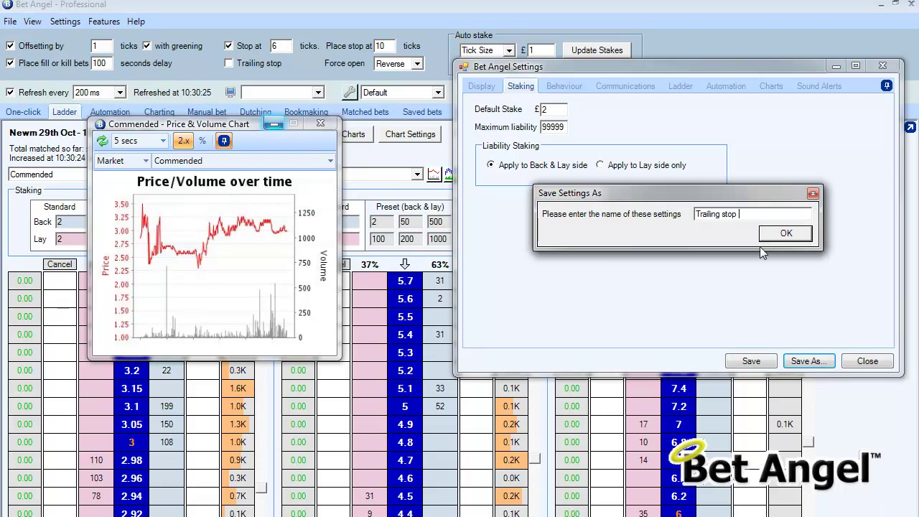
key("Return")
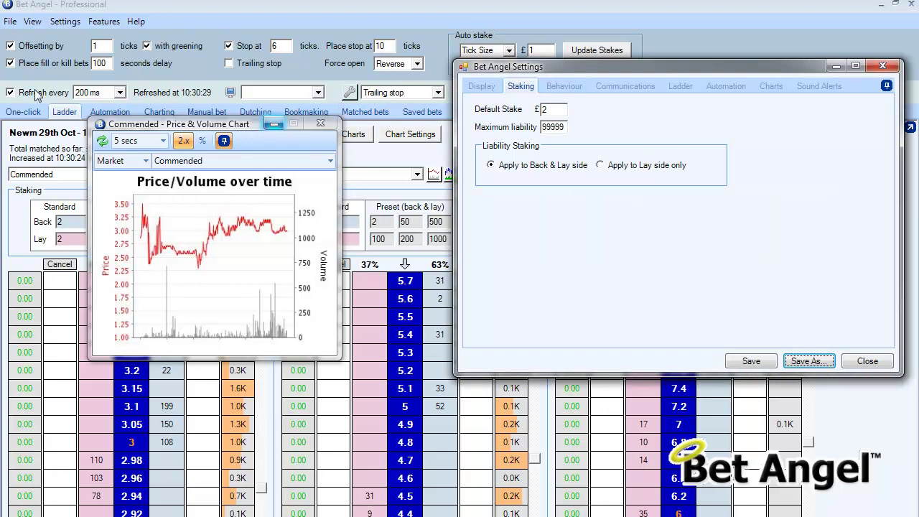
Show Display settings, set the chart to percentage view, load Default, then reload Trailing stop
left_click(481, 86)
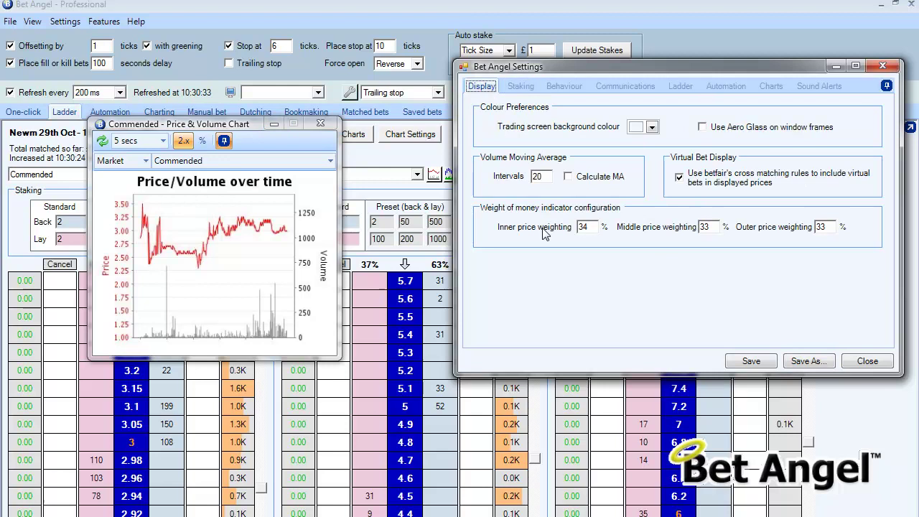
left_click(201, 140)
left_click(438, 93)
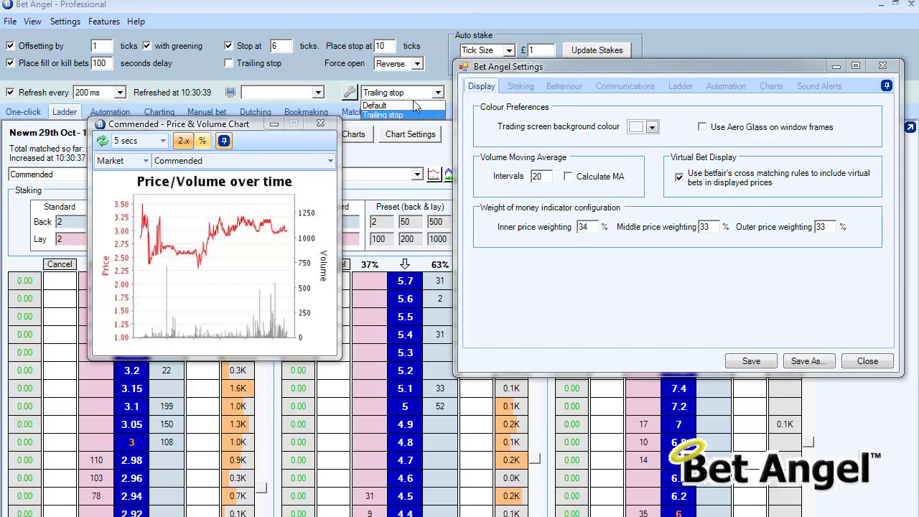
left_click(410, 105)
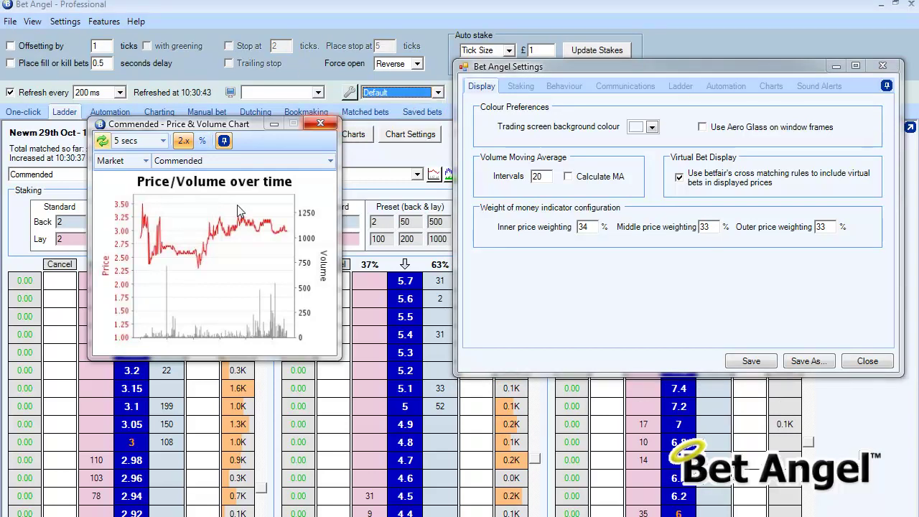
left_click(438, 93)
left_click(425, 115)
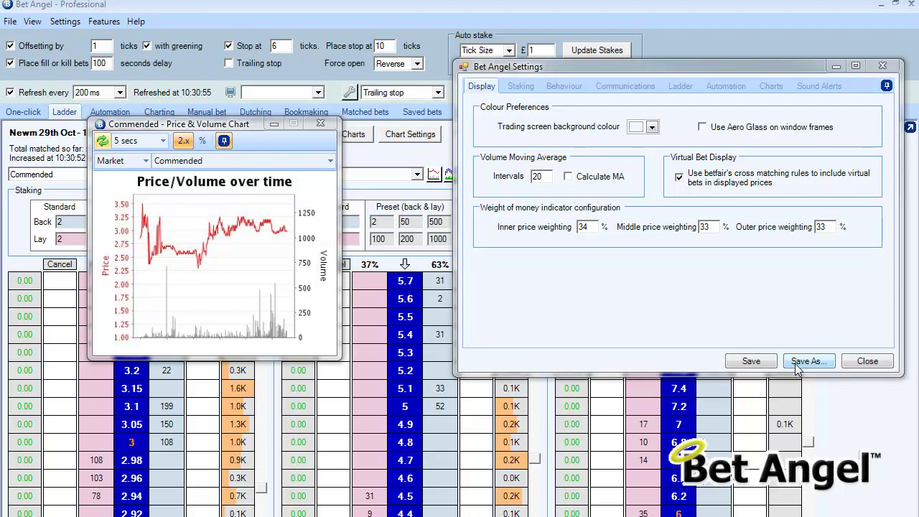
left_click(520, 86)
left_click(564, 86)
left_click(681, 87)
left_click(726, 86)
left_click(481, 86)
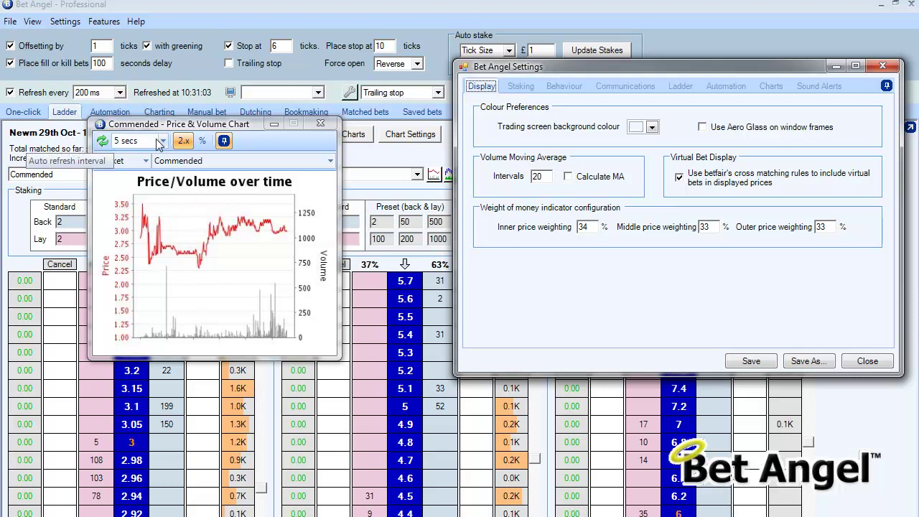
left_click(809, 361)
type("Footballl")
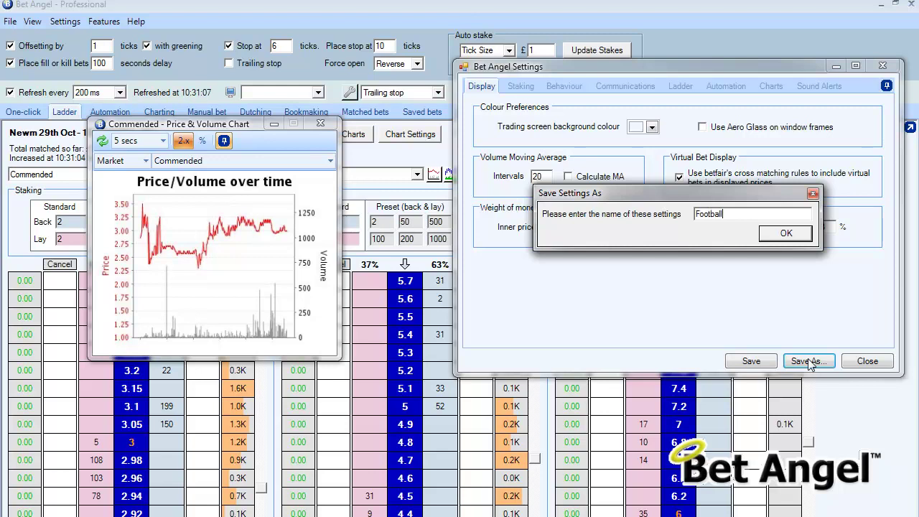
key("shift+Home")
key("BackSpace")
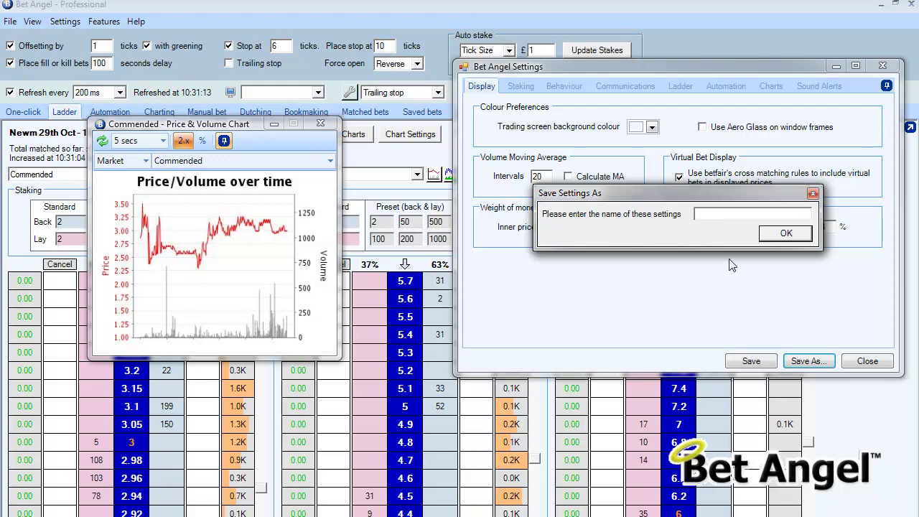
left_click(812, 195)
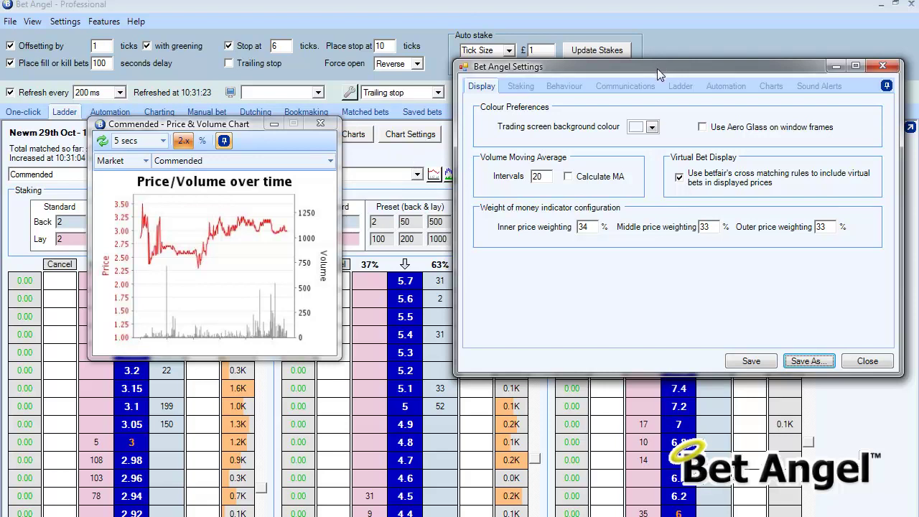
Nudge the settings window down and back up, keeping Trailing stop as the selected profile
left_click_drag(656, 68, 639, 141)
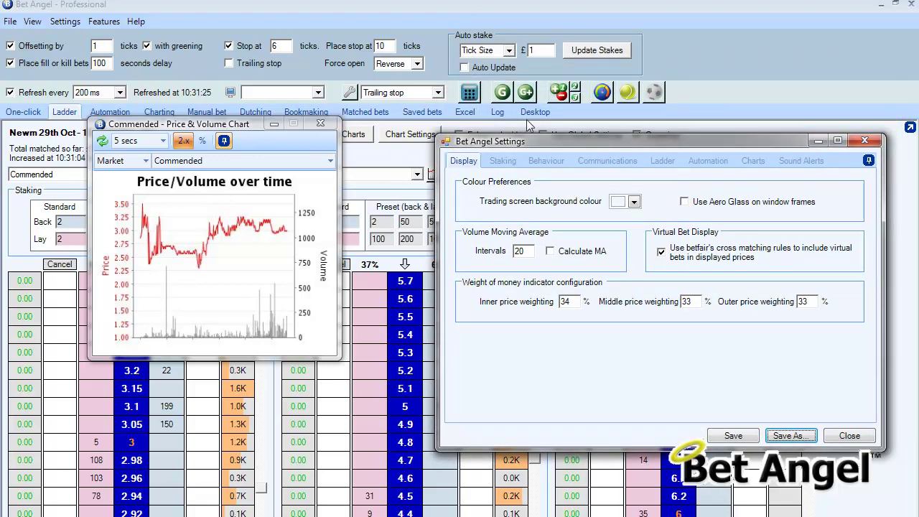
left_click_drag(517, 141, 575, 87)
left_click(439, 94)
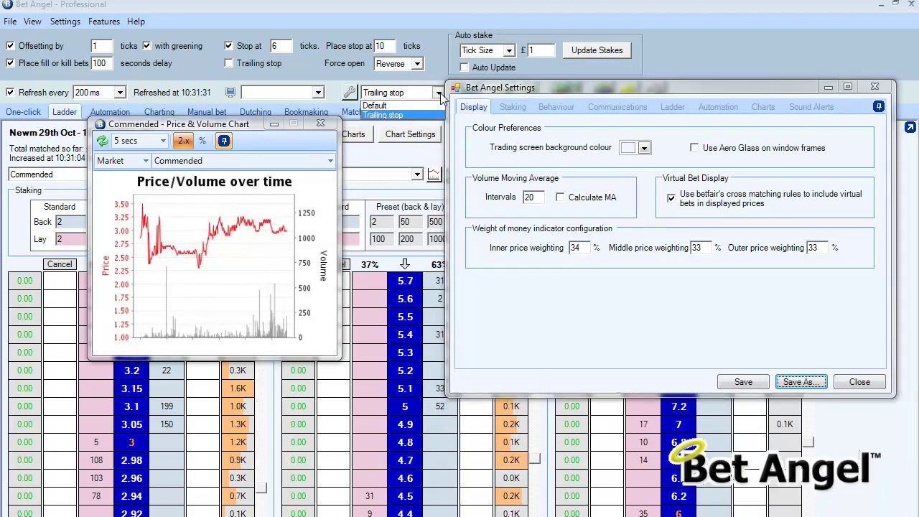
left_click(440, 94)
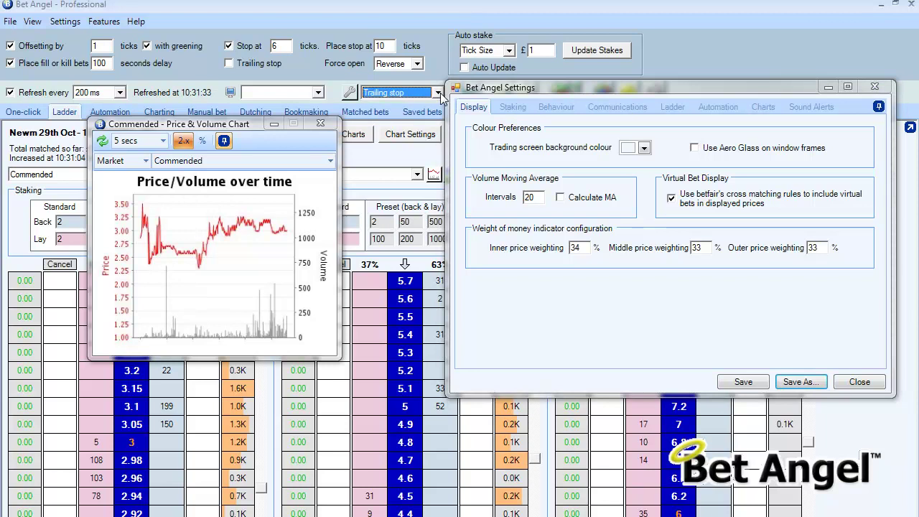